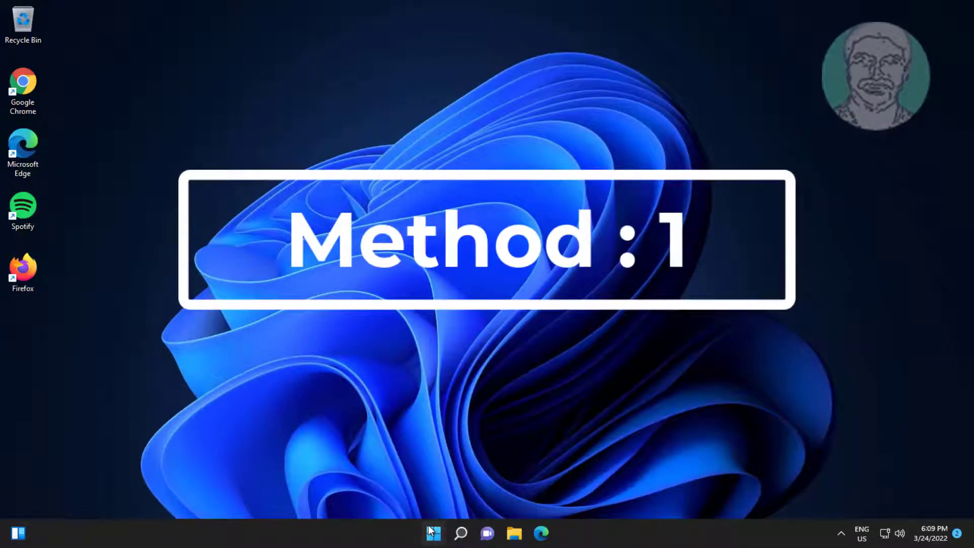
# Step: Open Settings and go to System > Troubleshoot > Other troubleshooters to find Bluetooth
pyautogui.click(432, 531)
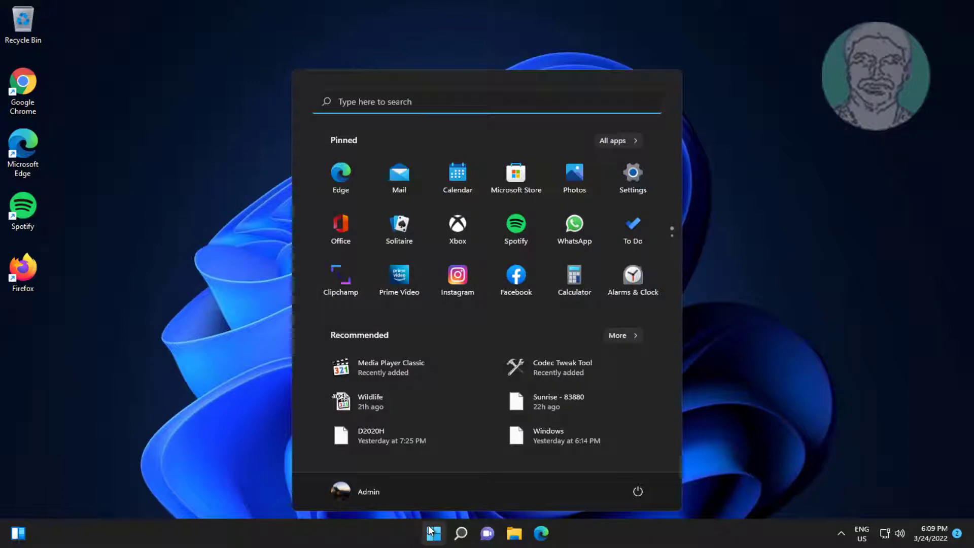
pyautogui.click(619, 180)
pyautogui.scroll(-3, 456, 228)
pyautogui.scroll(-3, 367, 423)
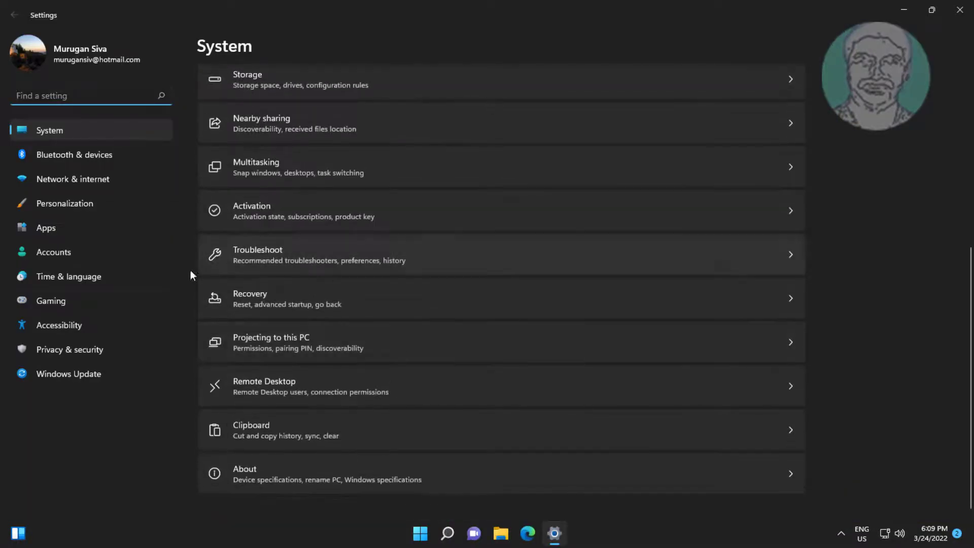
pyautogui.click(325, 252)
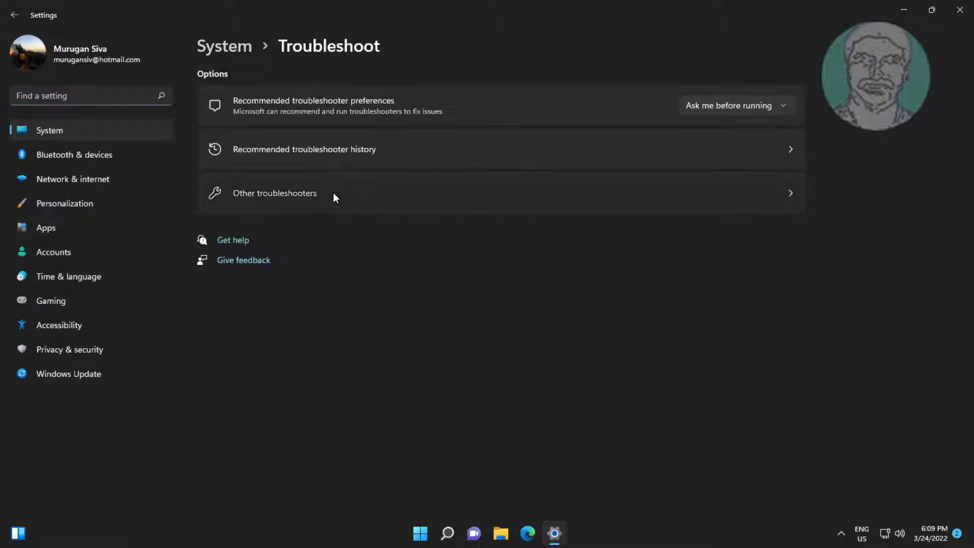
pyautogui.click(333, 192)
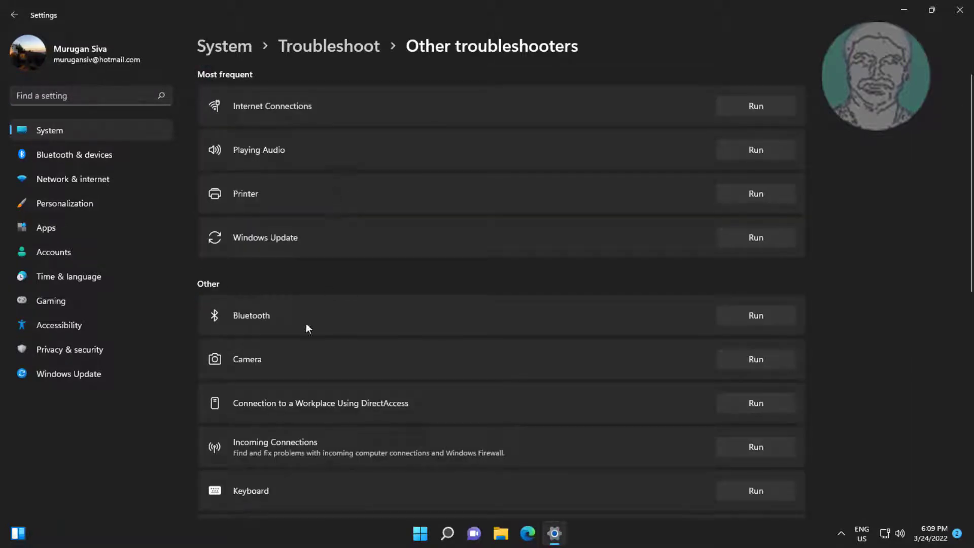
# Step: Run the Bluetooth troubleshooter to fix the radio status, then close it and Settings
pyautogui.click(763, 316)
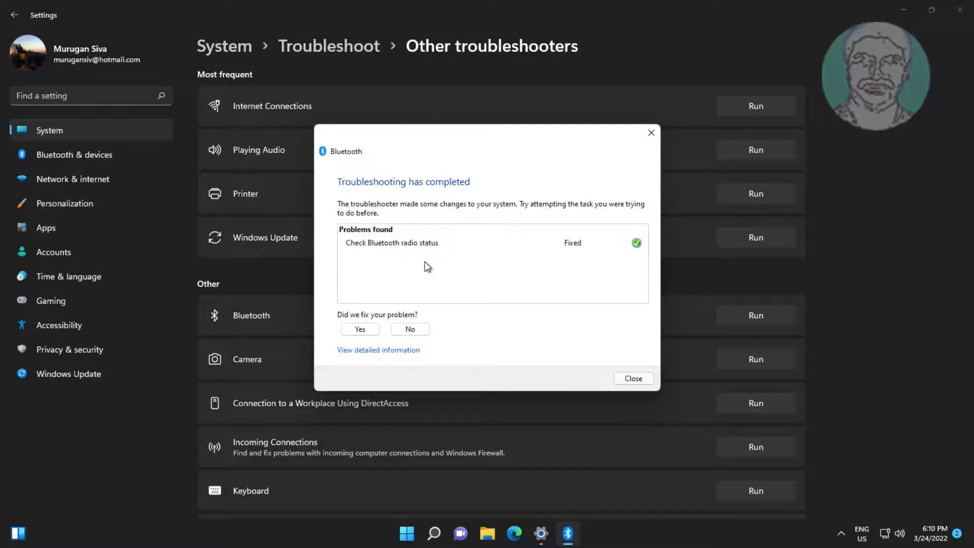
pyautogui.click(636, 378)
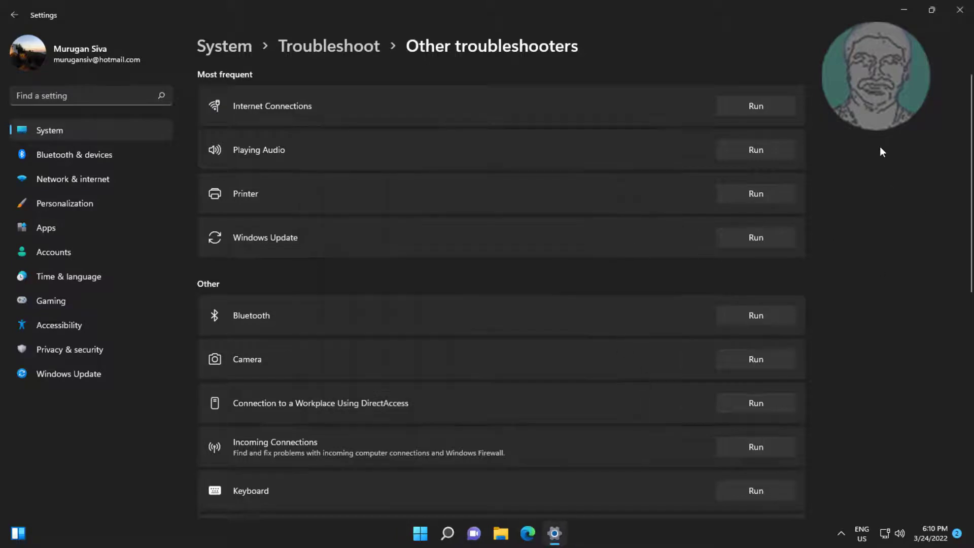
pyautogui.click(961, 10)
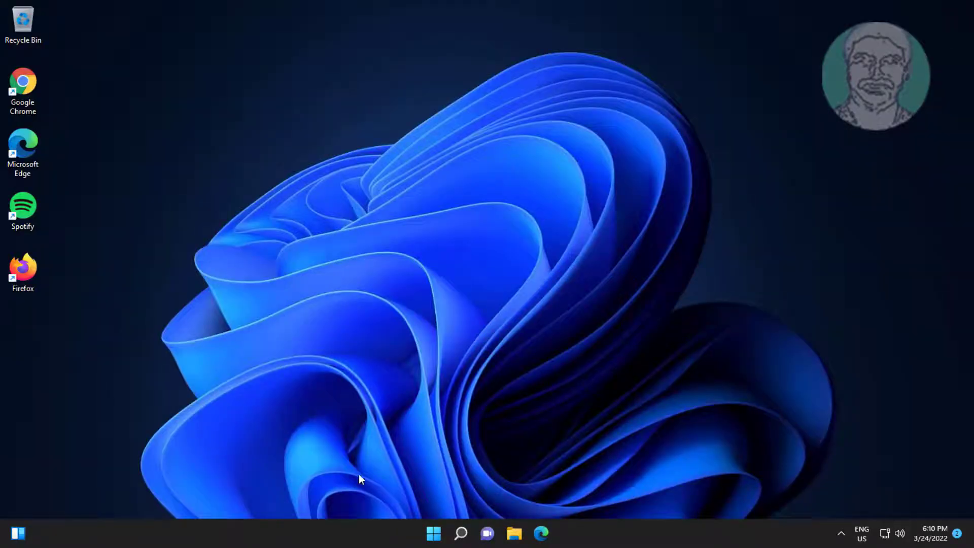
# Step: Search for 'device manager' and launch Device Manager from the best match
pyautogui.click(460, 533)
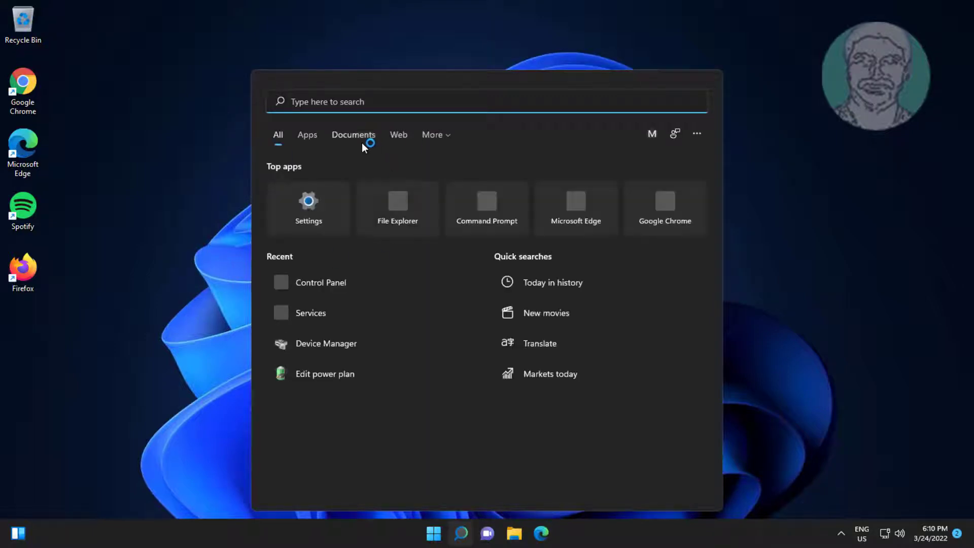
pyautogui.write('de')
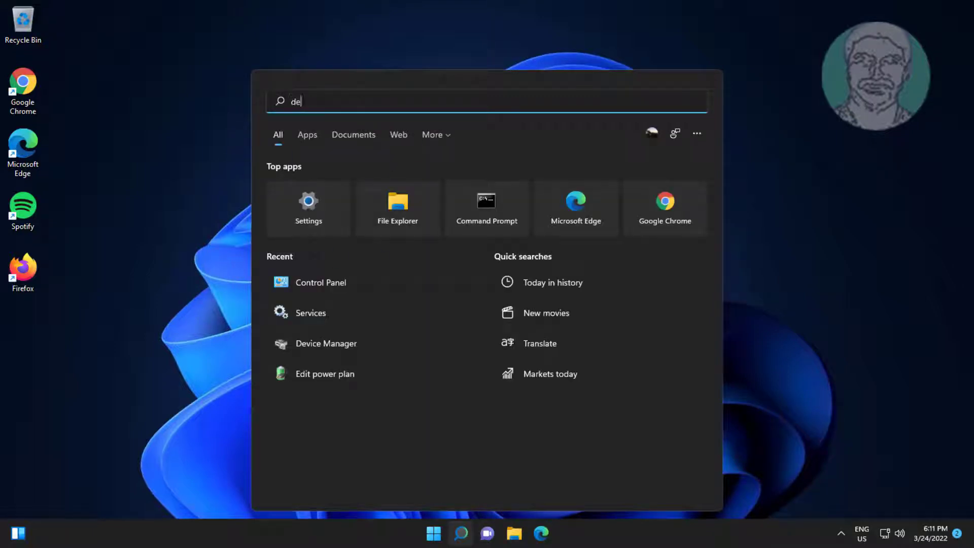
pyautogui.write('vice m')
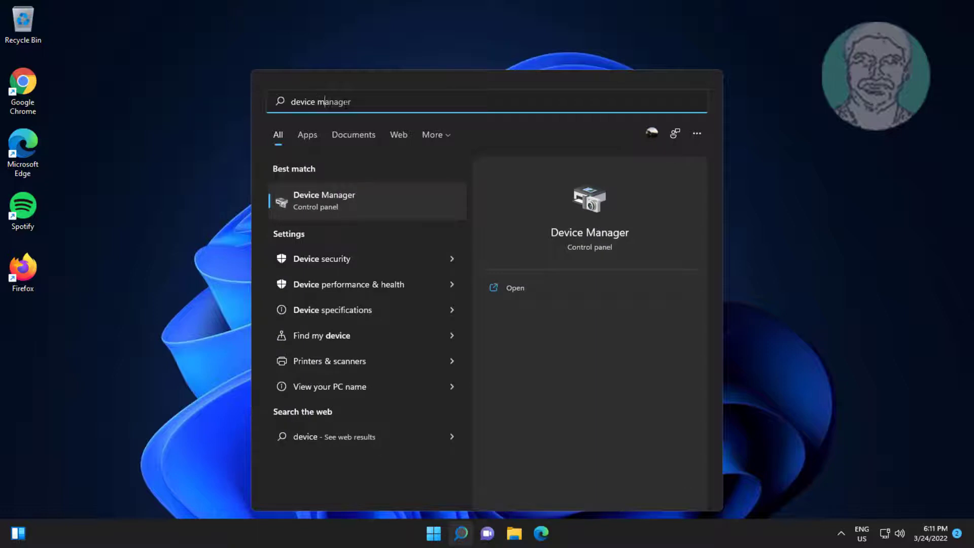
pyautogui.write('anager')
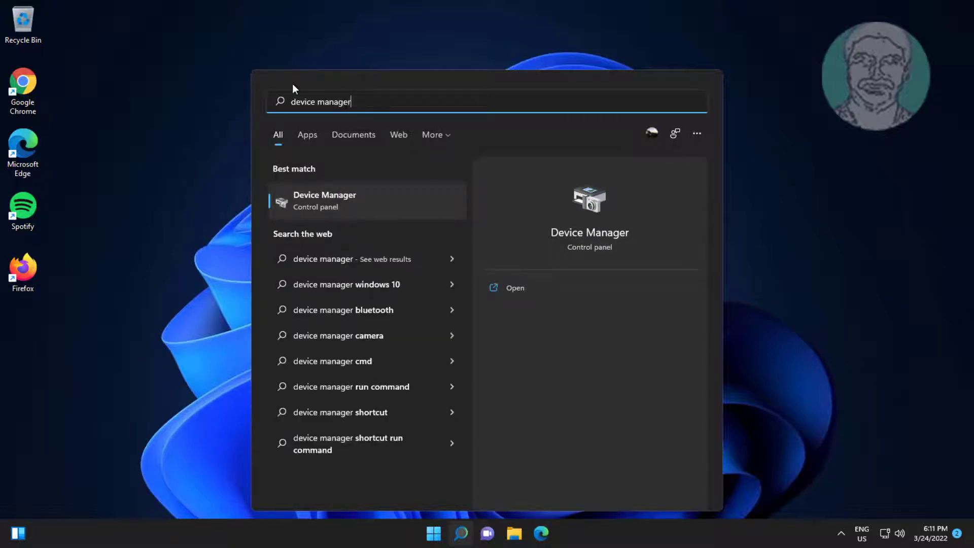
pyautogui.click(339, 198)
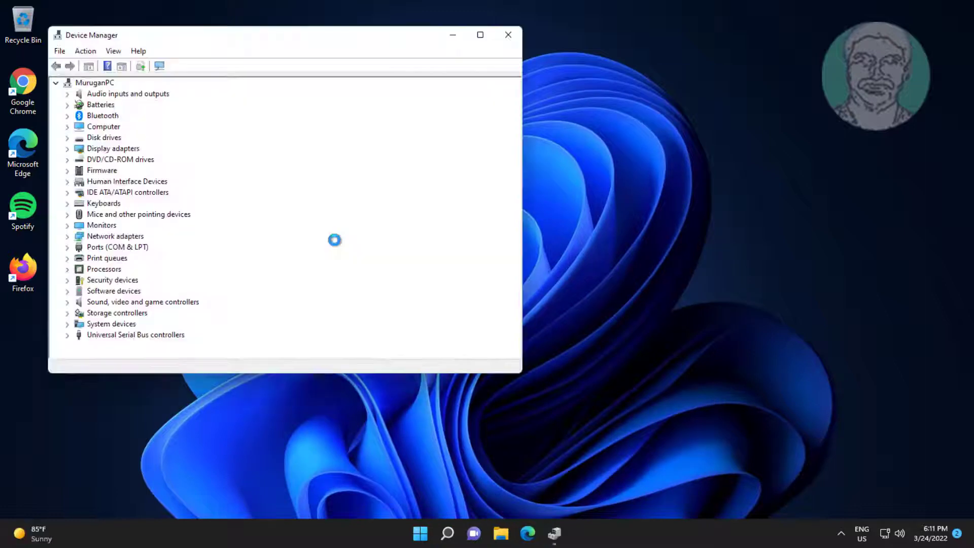
# Step: Auto-search for a newer MiSuperBassWirelessHeadphones Bluetooth driver, then continue to Windows Update
pyautogui.click(100, 116)
pyautogui.click(68, 117)
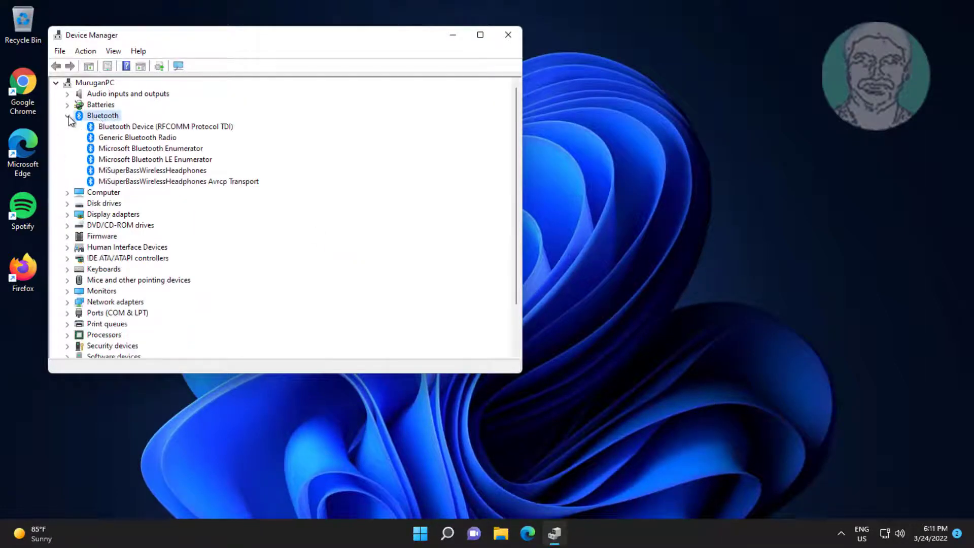
pyautogui.click(148, 171)
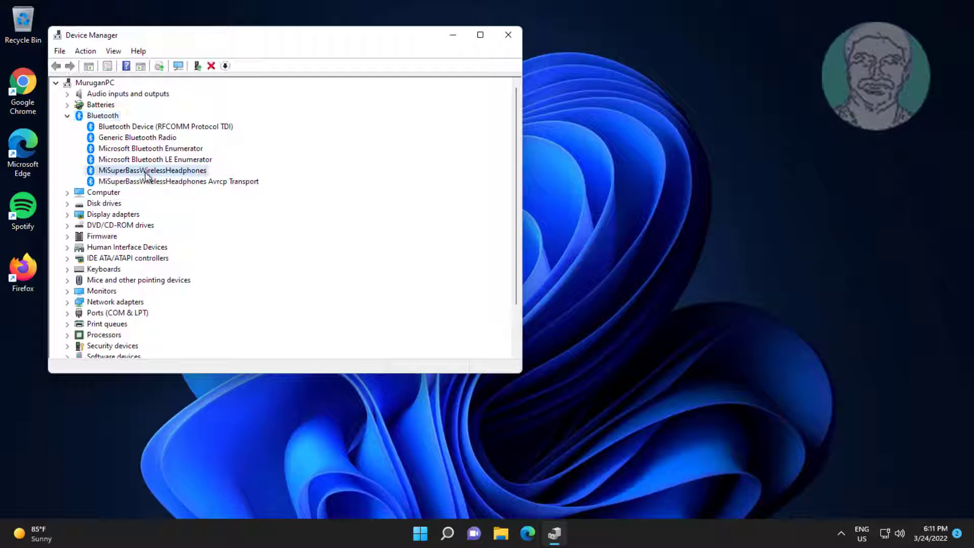
pyautogui.rightClick(122, 177)
pyautogui.click(236, 181)
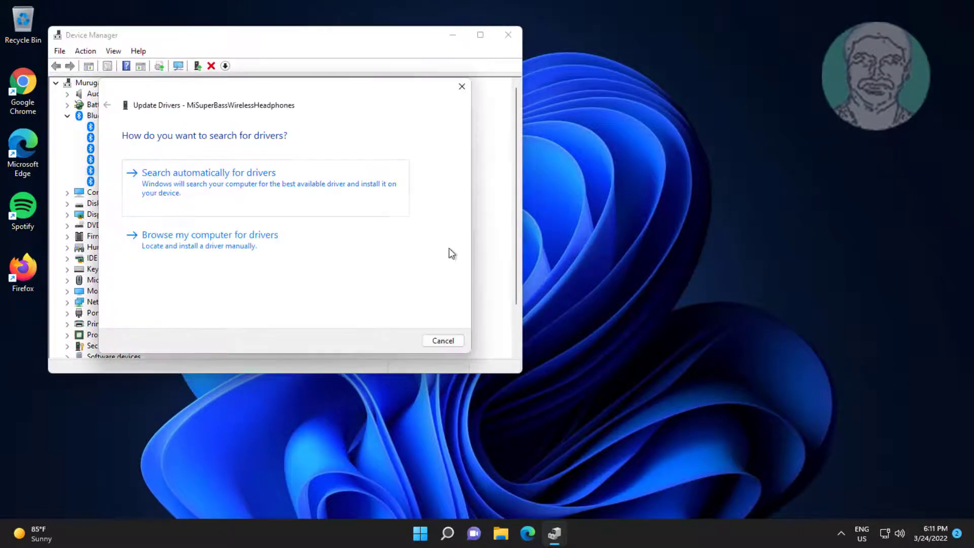
pyautogui.click(210, 189)
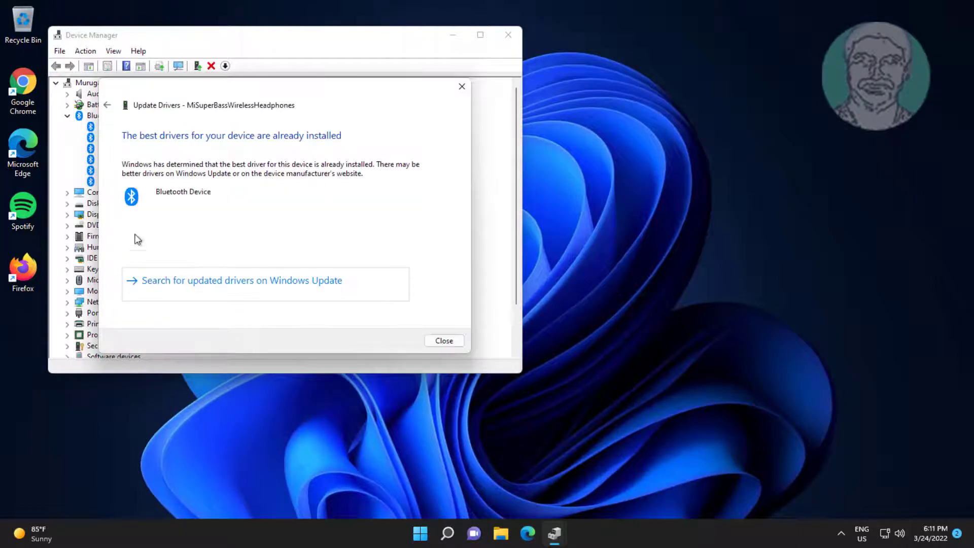
pyautogui.click(255, 280)
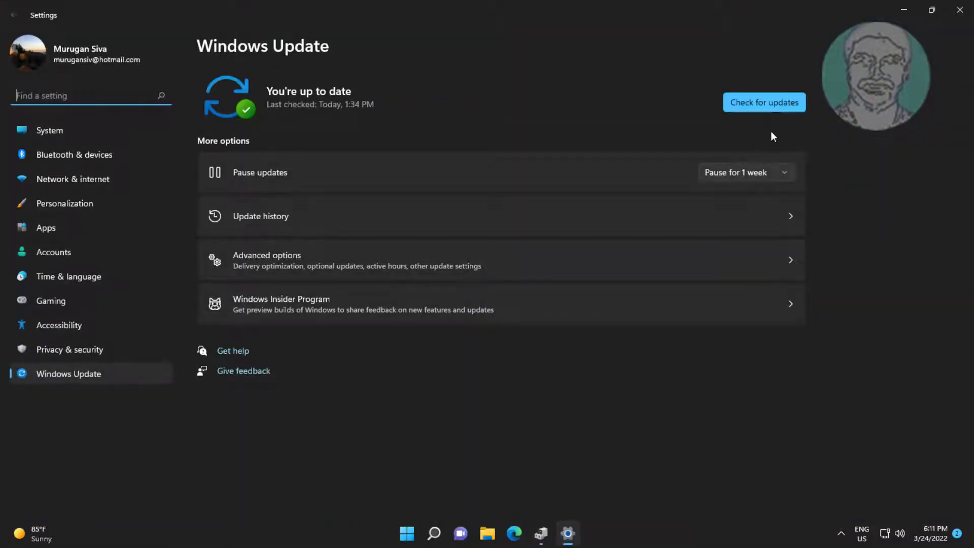
# Step: Check for updates until Windows Update reports up to date, then close Settings
pyautogui.click(772, 103)
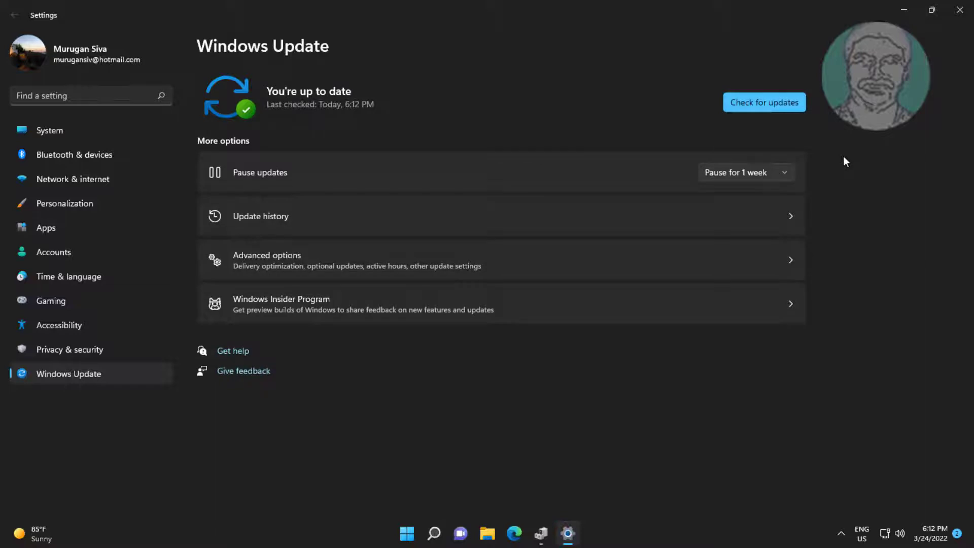
pyautogui.click(962, 16)
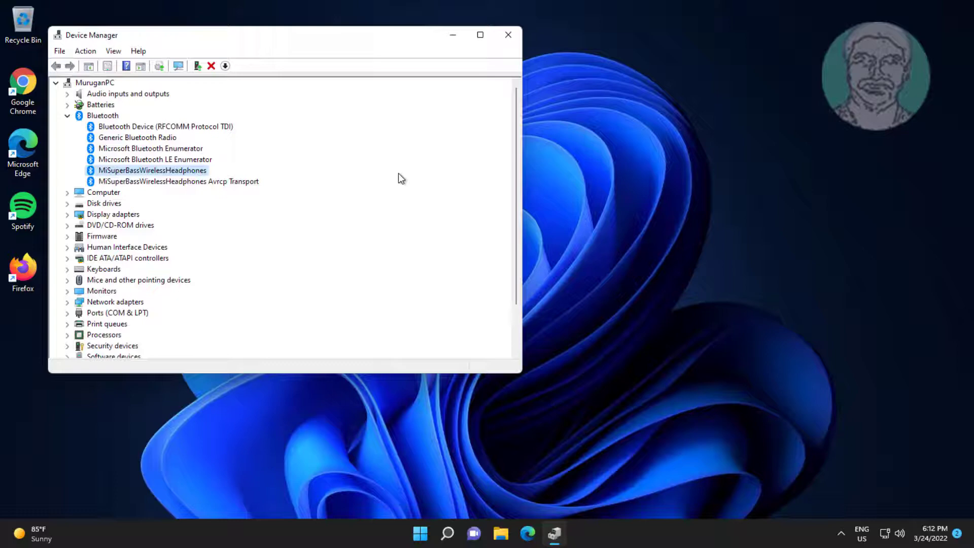
# Step: Close Device Manager and relaunch it through a 'device manager' search
pyautogui.click(508, 36)
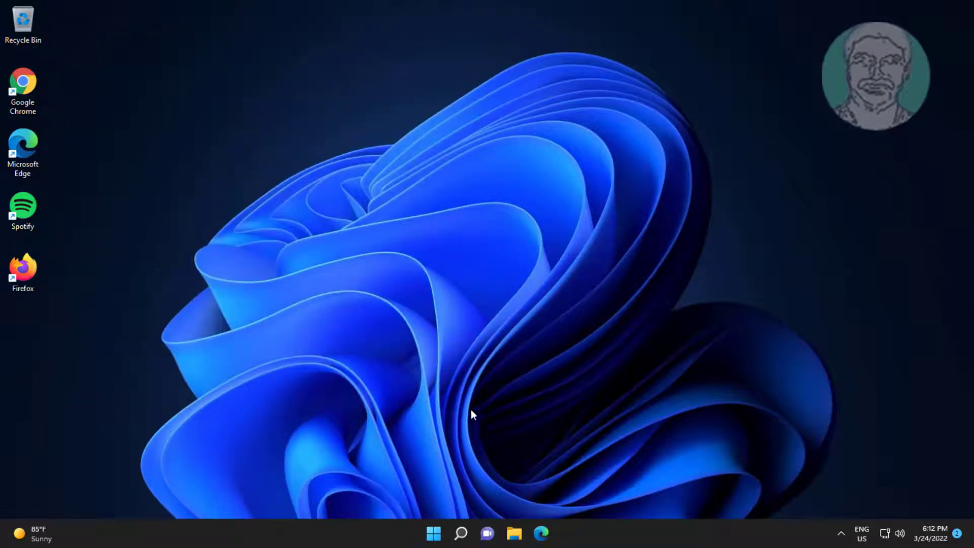
pyautogui.click(461, 533)
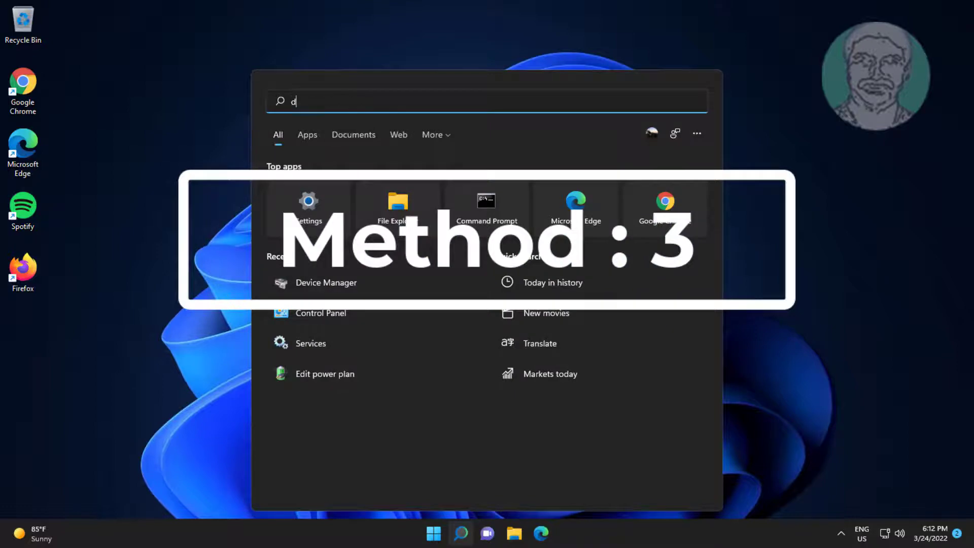
pyautogui.write('device manager')
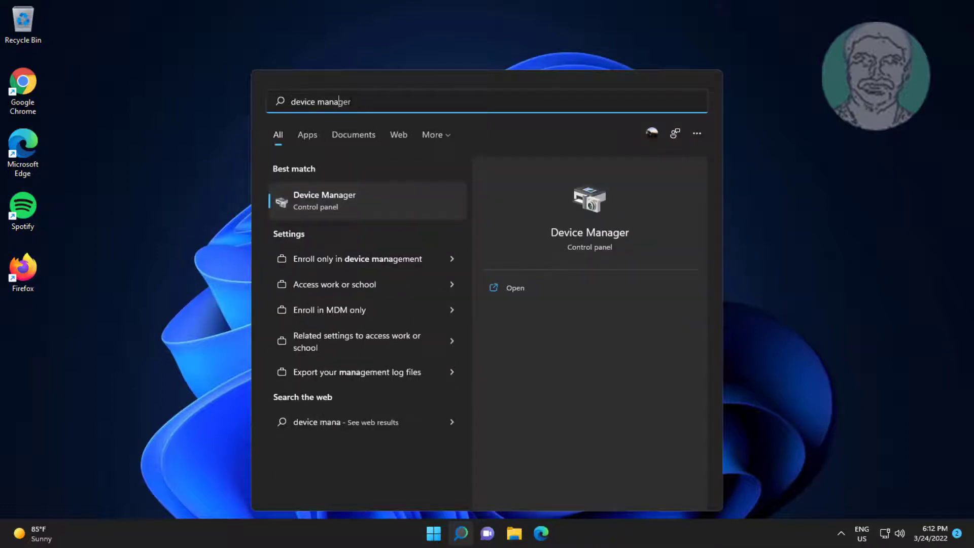
pyautogui.click(311, 204)
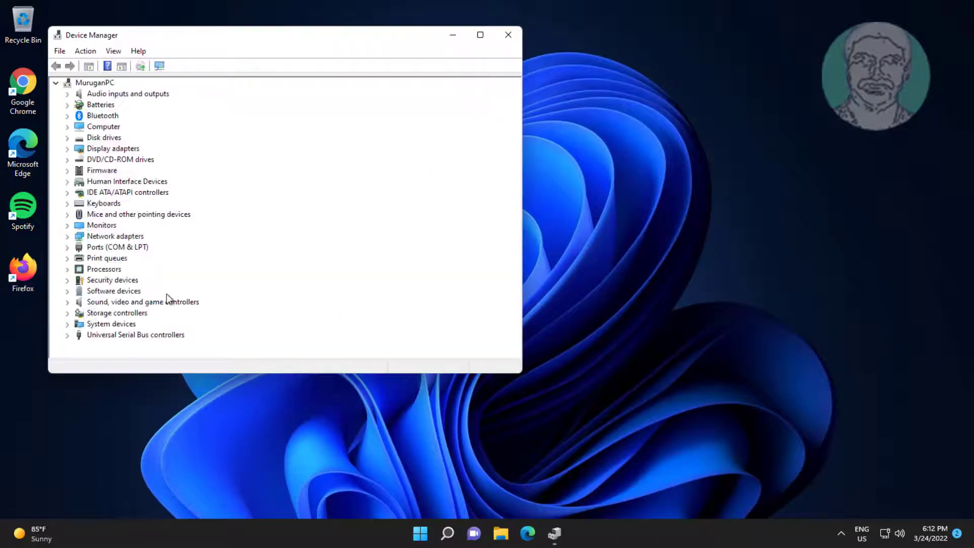
# Step: Uninstall the MiSuperBassWirelessHeadphones device under Bluetooth and confirm the removal
pyautogui.click(102, 115)
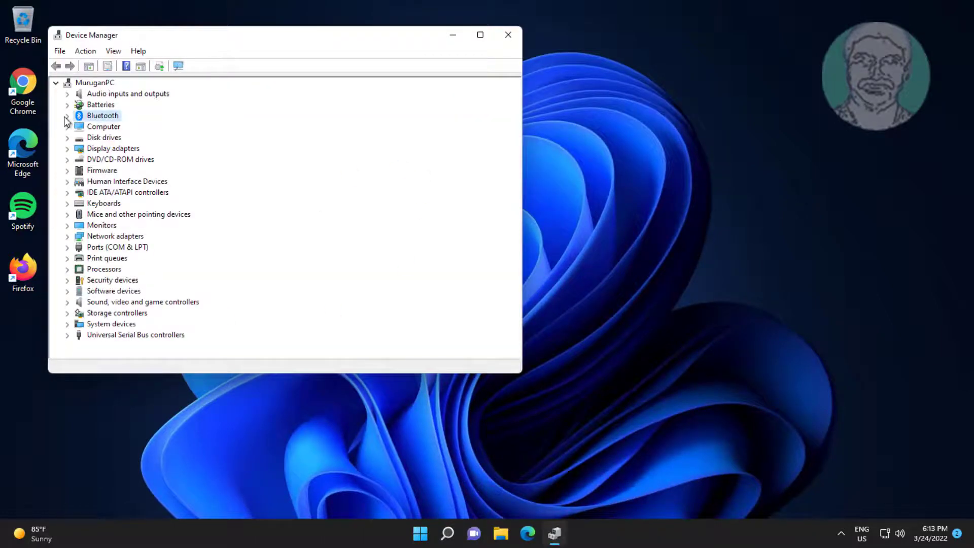
pyautogui.click(67, 116)
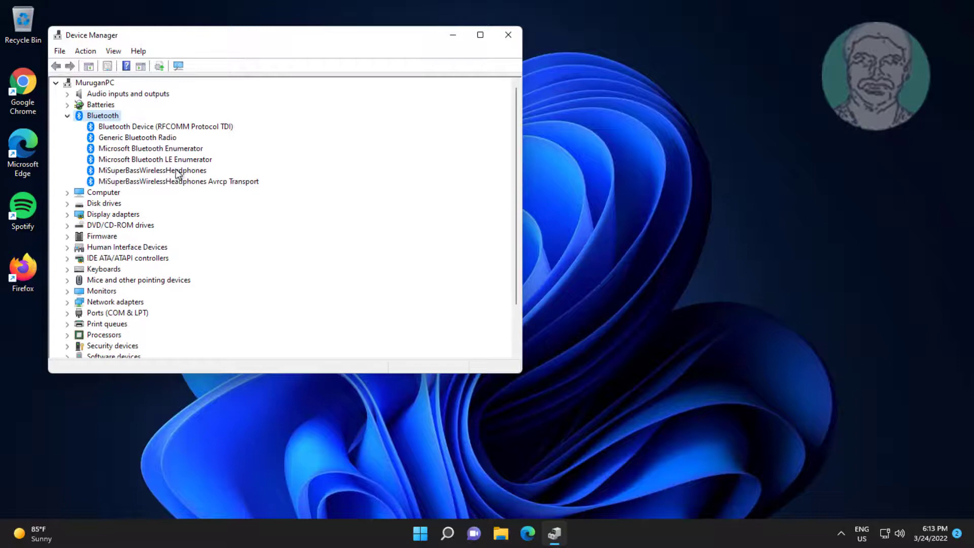
pyautogui.click(151, 170)
pyautogui.rightClick(202, 170)
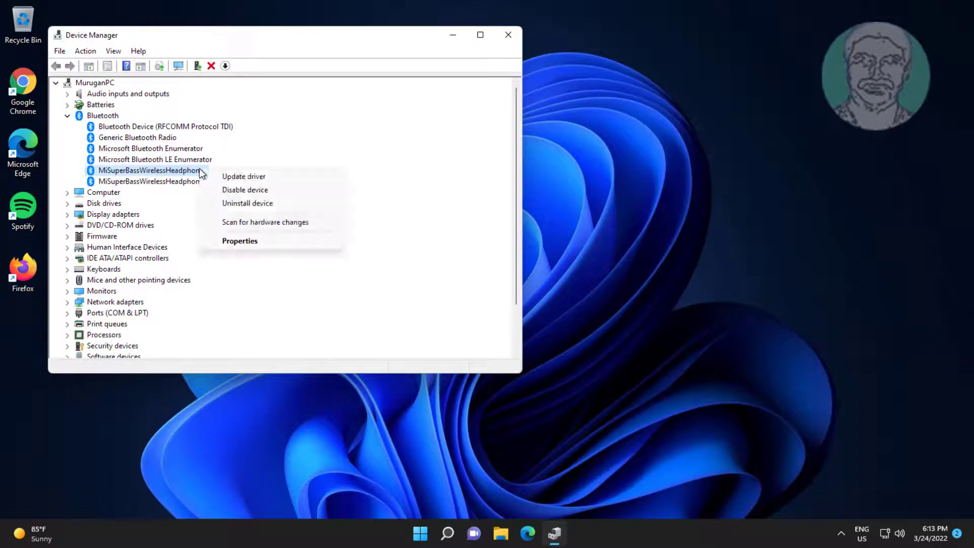
pyautogui.click(261, 203)
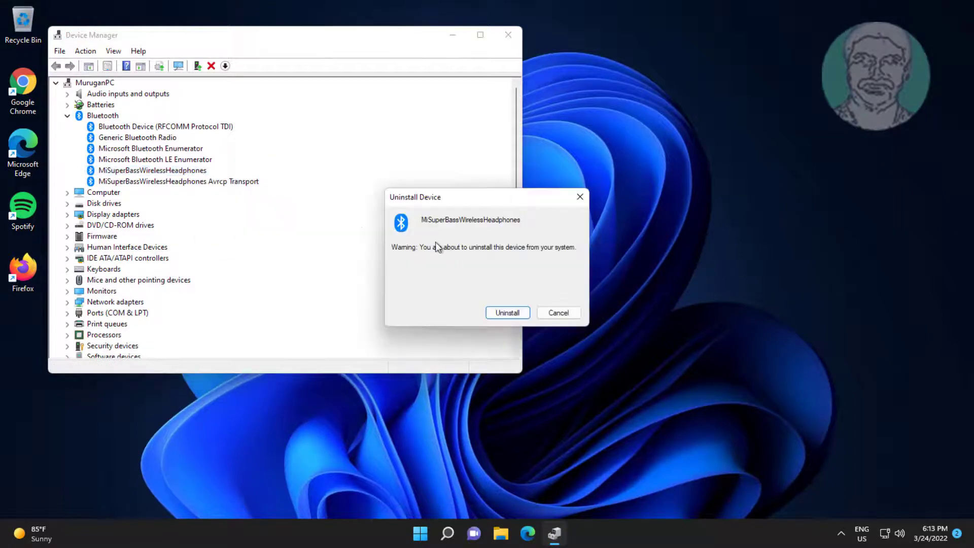
pyautogui.click(507, 313)
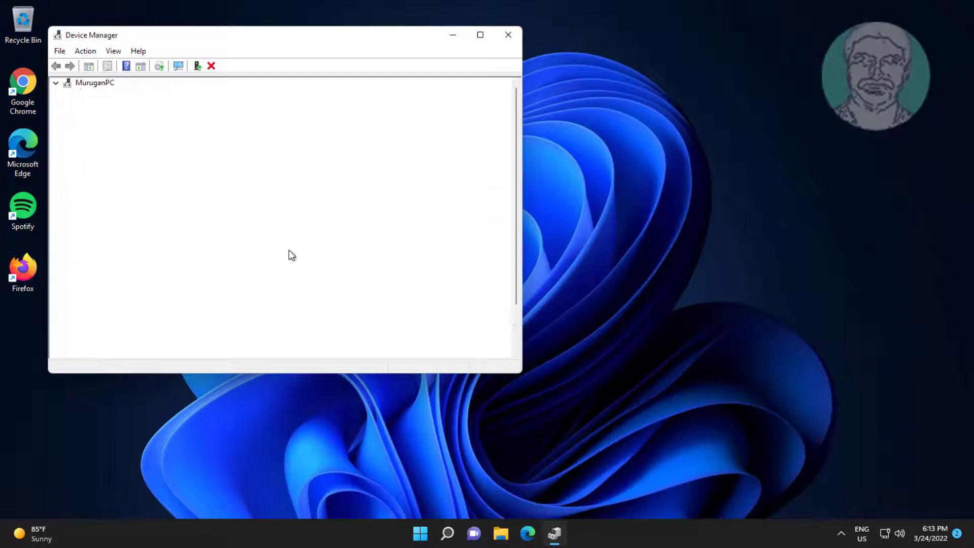
# Step: Scan for hardware changes to redetect the headphones, then close Device Manager
pyautogui.click(86, 51)
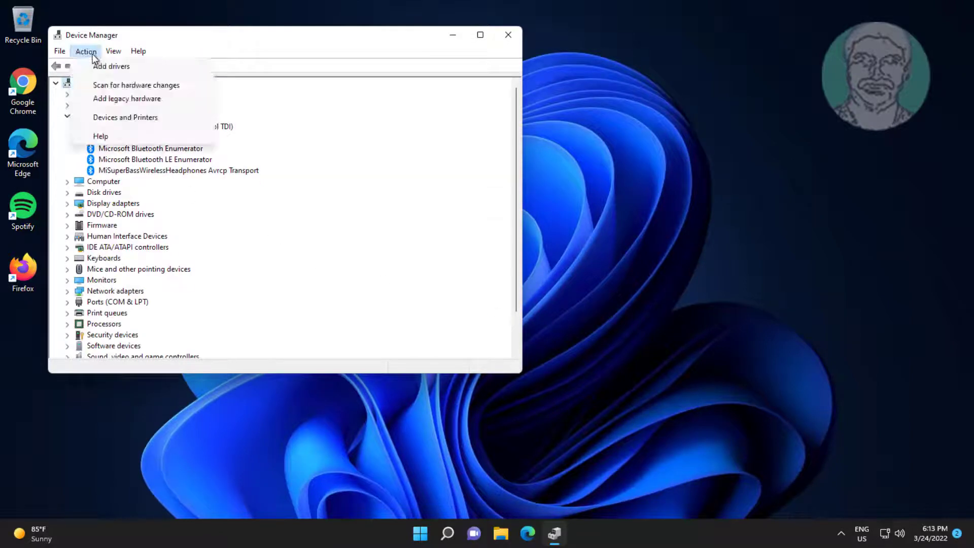
pyautogui.click(145, 85)
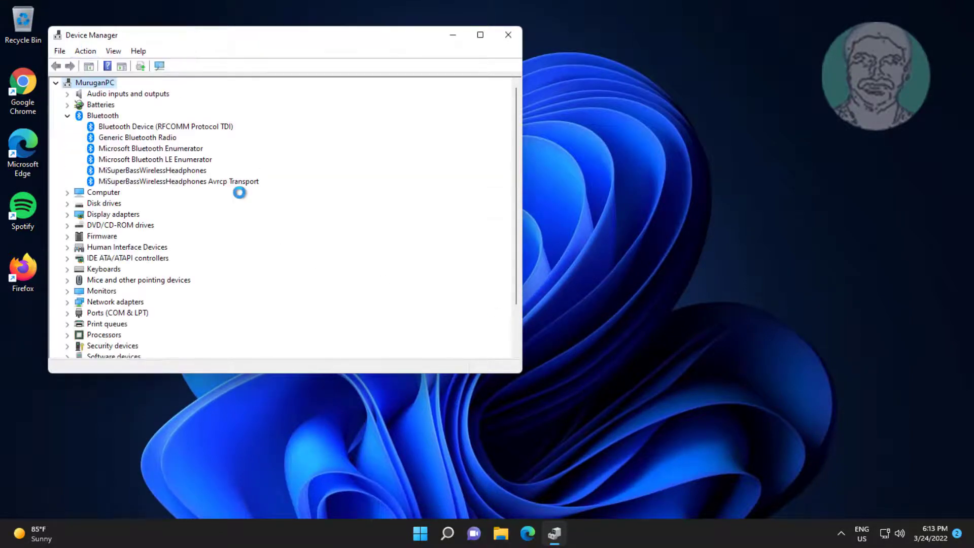
pyautogui.click(509, 35)
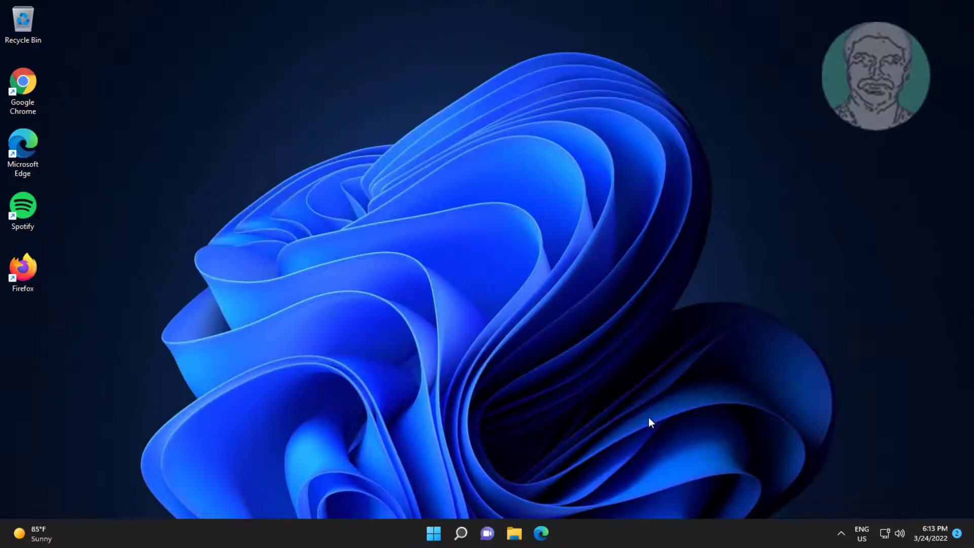
# Step: Launch Services via search and jump the service list to names starting with W
pyautogui.click(461, 534)
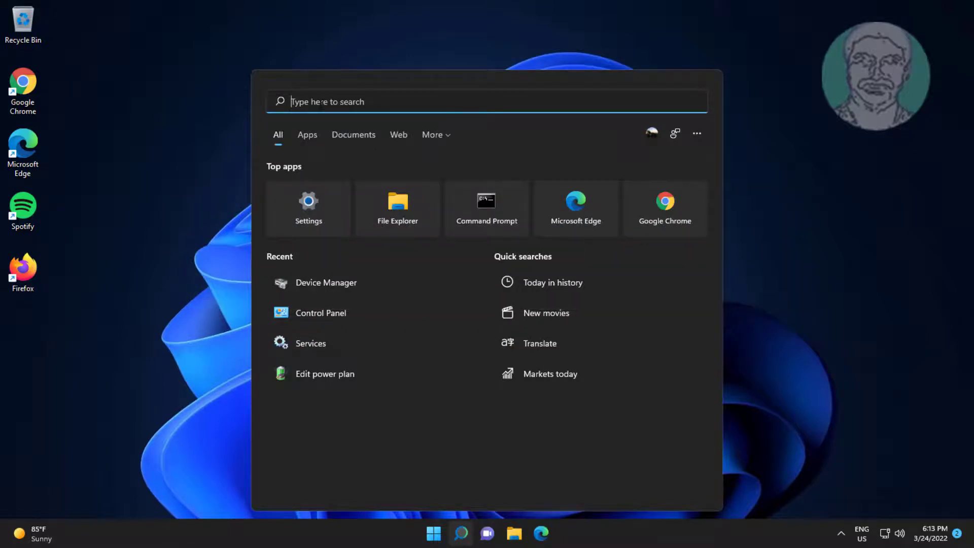
pyautogui.write('services')
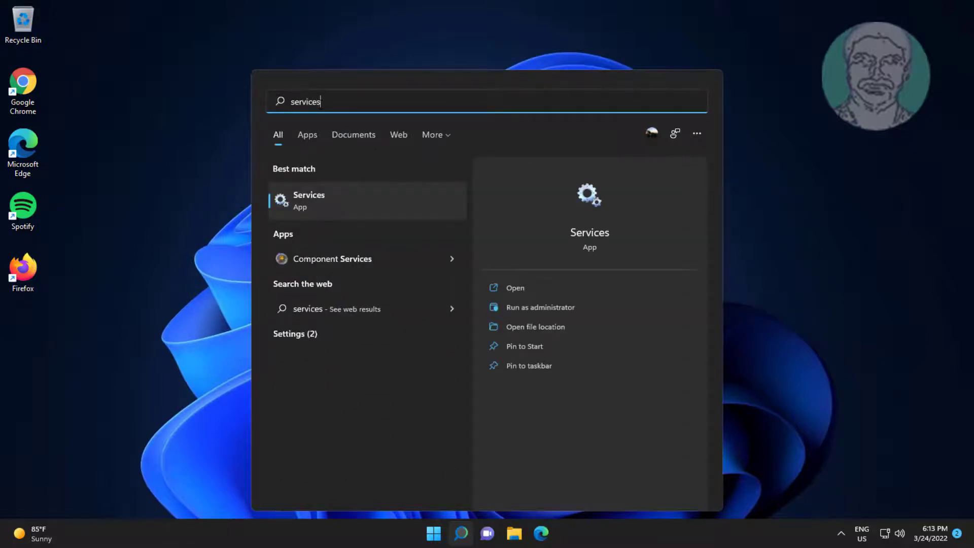
pyautogui.click(331, 199)
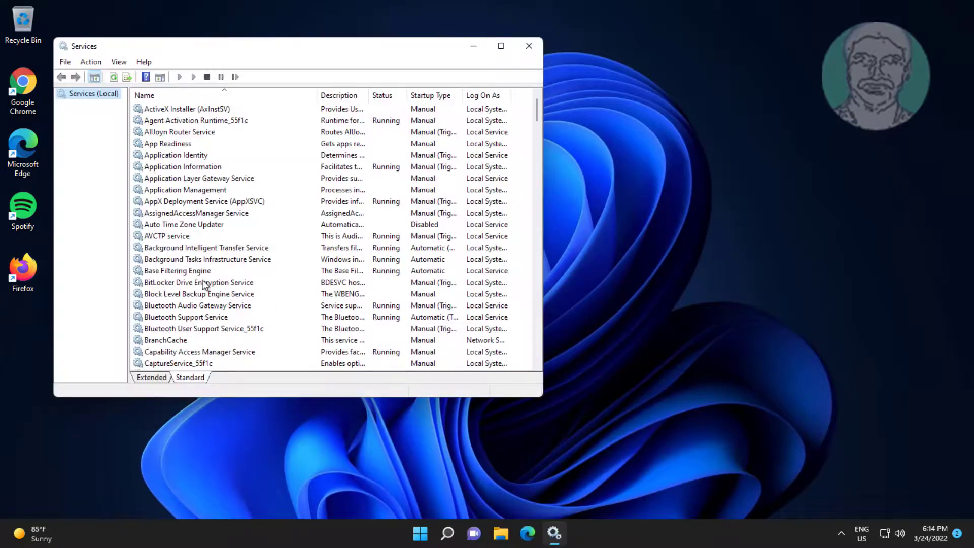
pyautogui.click(203, 284)
pyautogui.press('w')
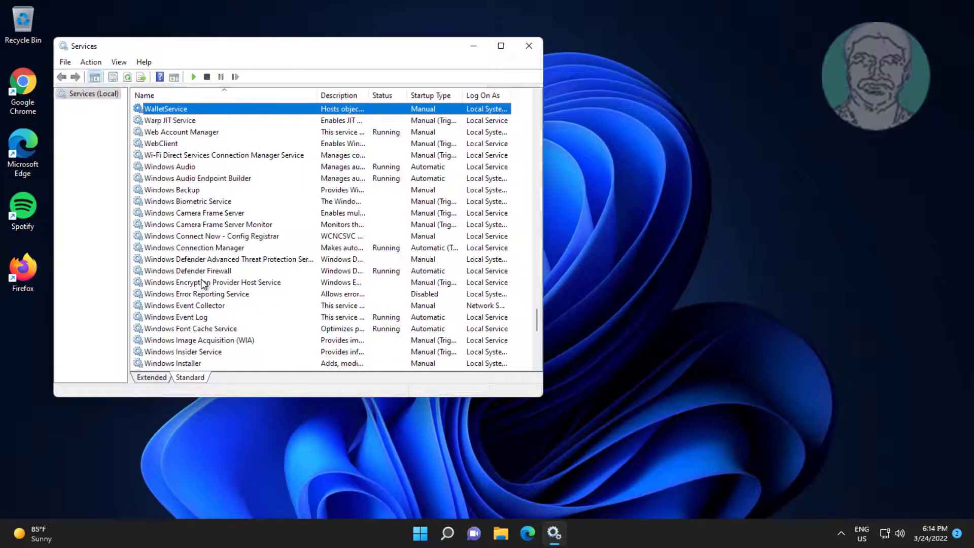
# Step: Set Windows Audio startup to Automatic and restart it with its dependent services
pyautogui.click(191, 168)
pyautogui.doubleClick(181, 167)
pyautogui.click(290, 212)
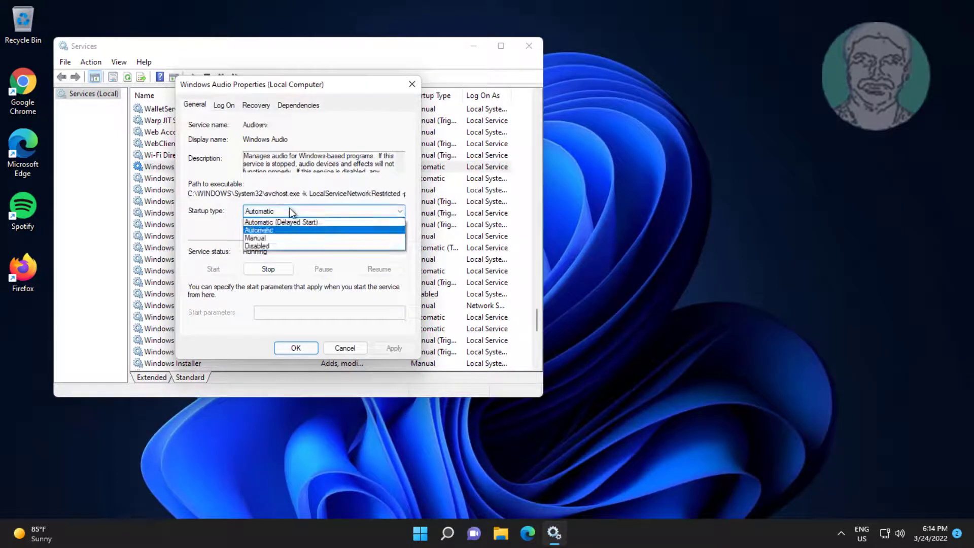
pyautogui.click(263, 230)
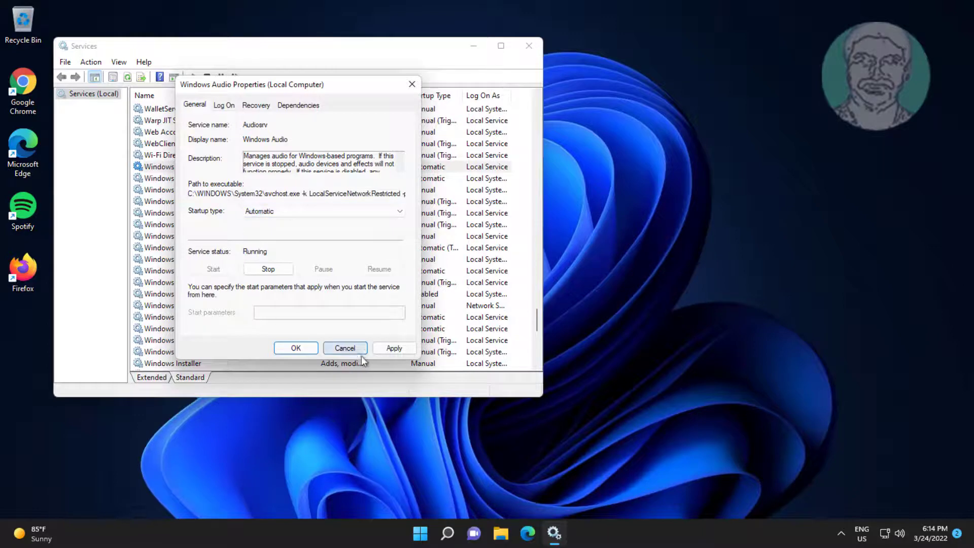
pyautogui.click(297, 347)
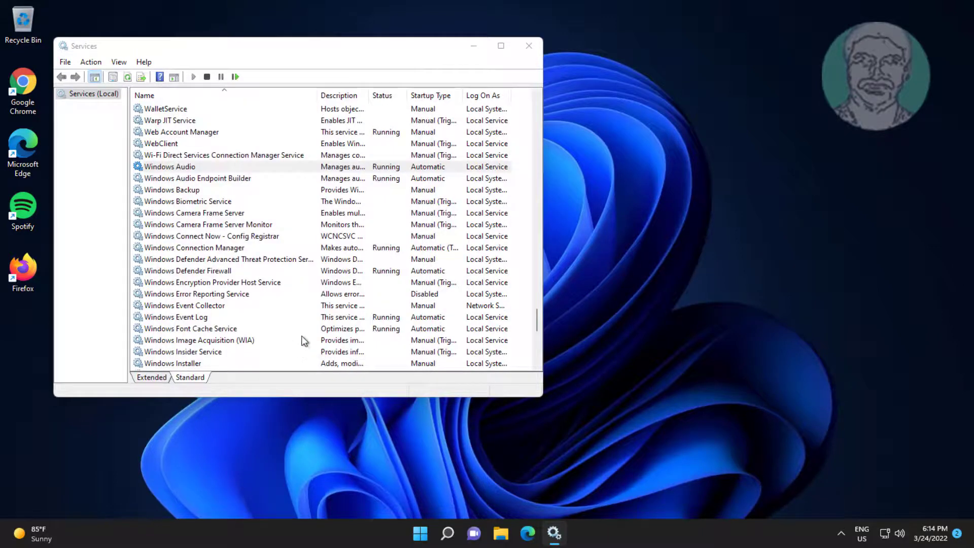
pyautogui.click(236, 77)
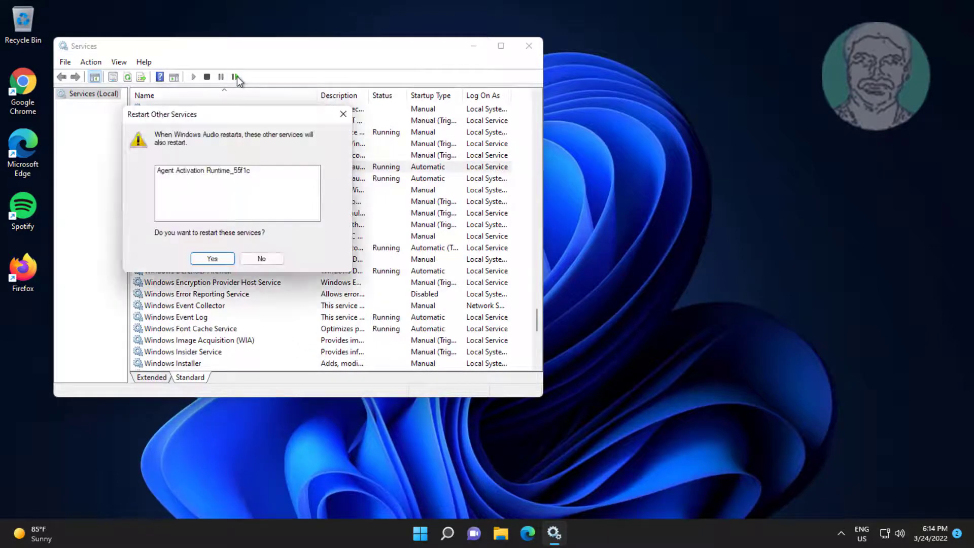
pyautogui.click(214, 259)
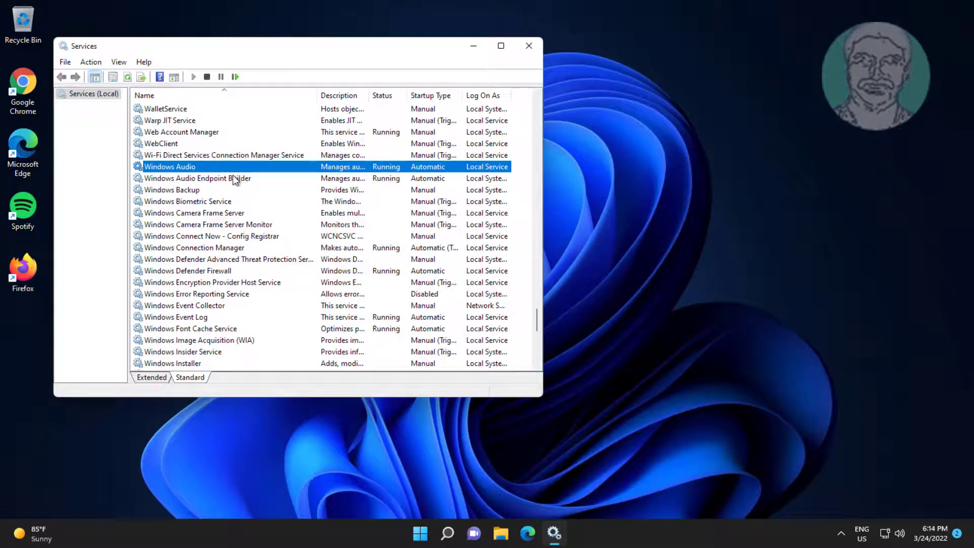
# Step: Set Bluetooth Support Service startup type to Automatic and apply the change
pyautogui.press('b')
pyautogui.click(187, 178)
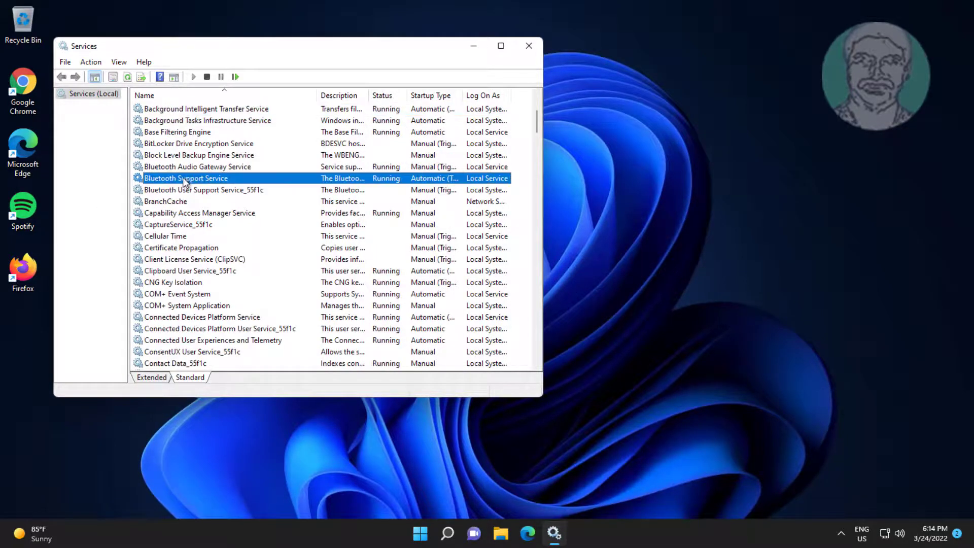
pyautogui.doubleClick(211, 182)
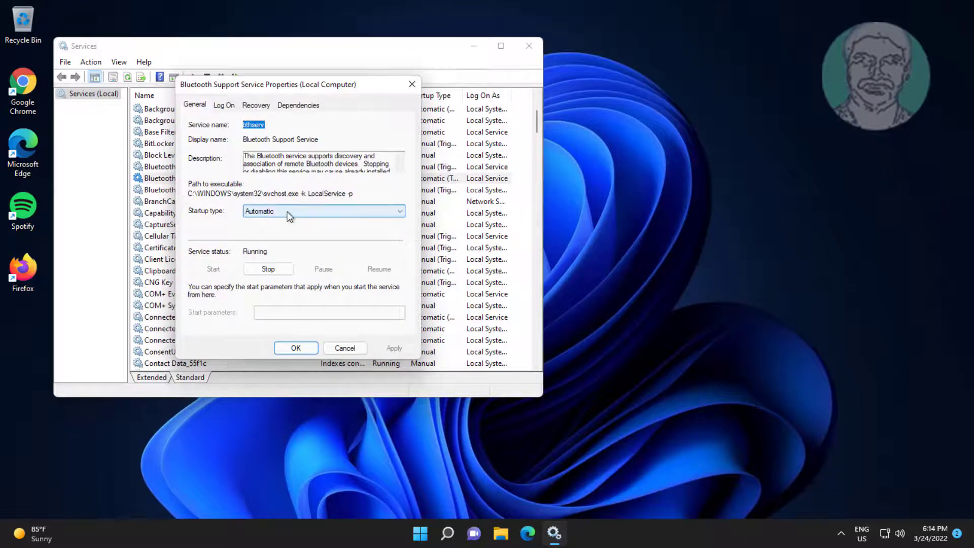
pyautogui.click(319, 211)
pyautogui.click(289, 231)
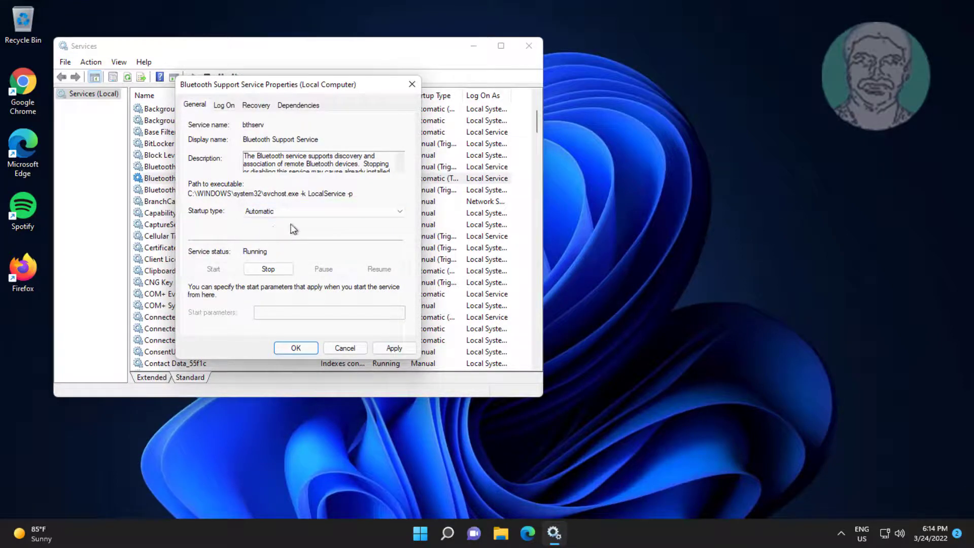
pyautogui.click(394, 348)
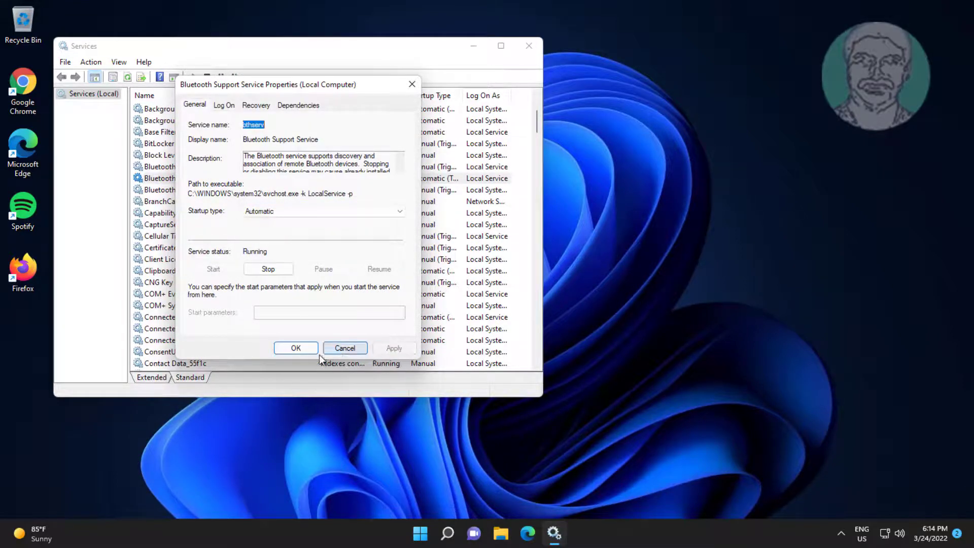
pyautogui.click(296, 348)
# Step: Restart Bluetooth Support Service and close the Services app
pyautogui.click(283, 179)
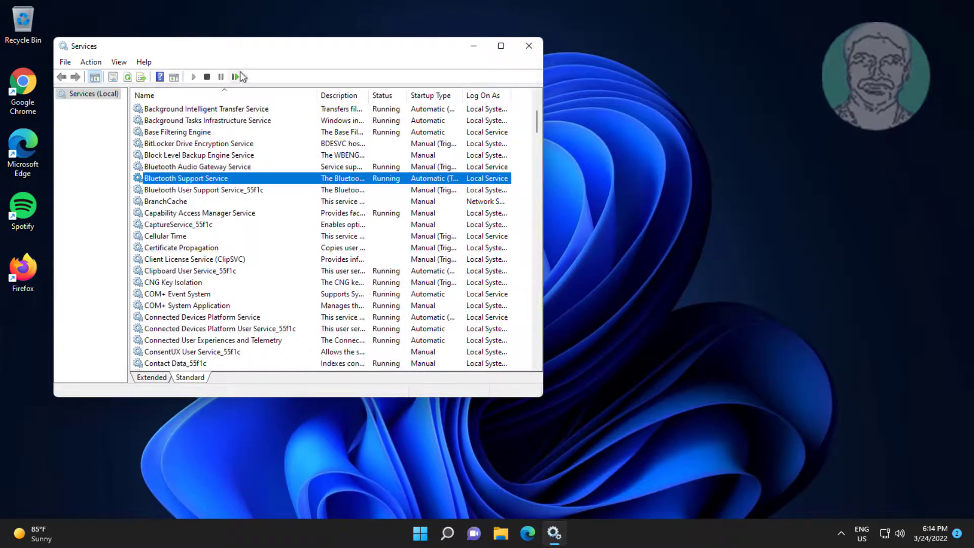
pyautogui.click(237, 76)
pyautogui.click(530, 46)
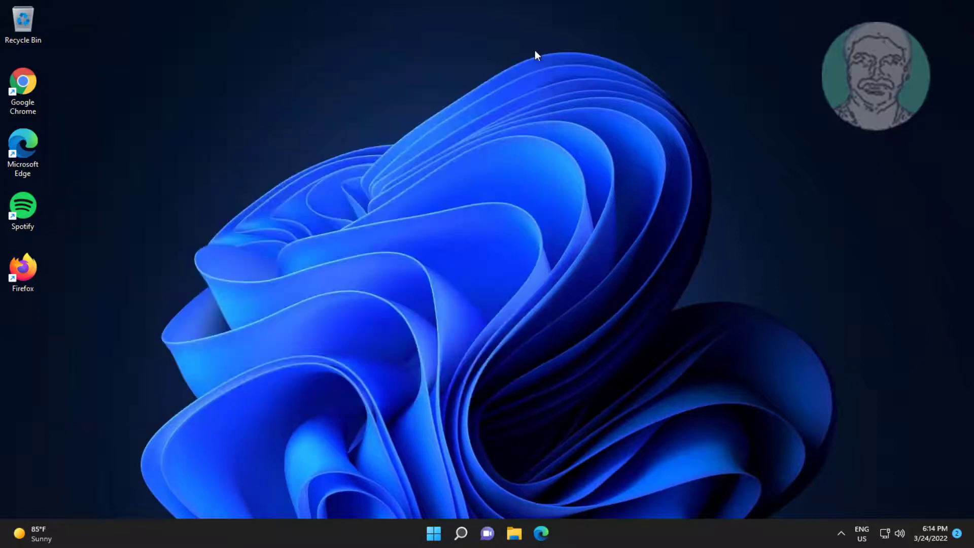
# Step: Open Sound via Control Panel from Windows Search and select the Headphones playback device
pyautogui.click(461, 533)
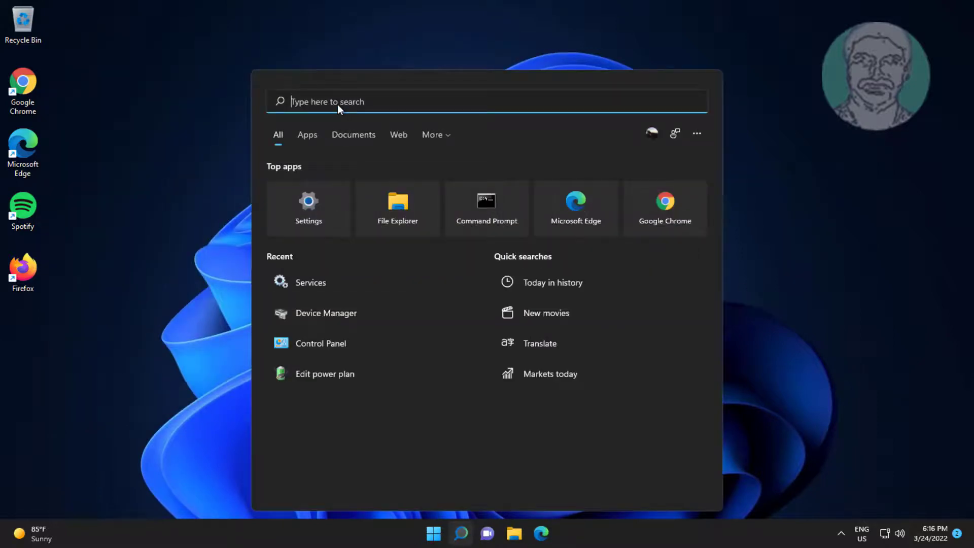
pyautogui.write('control panel')
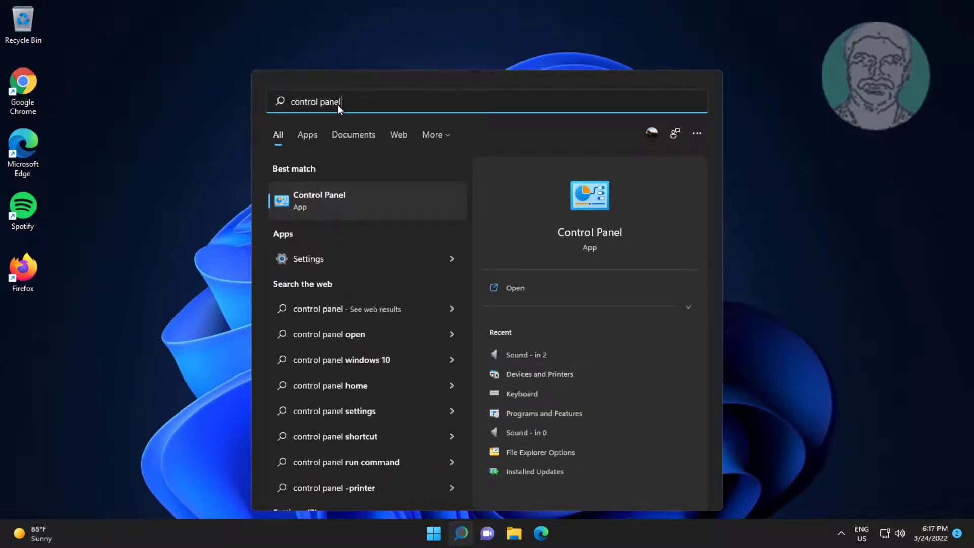
pyautogui.click(335, 196)
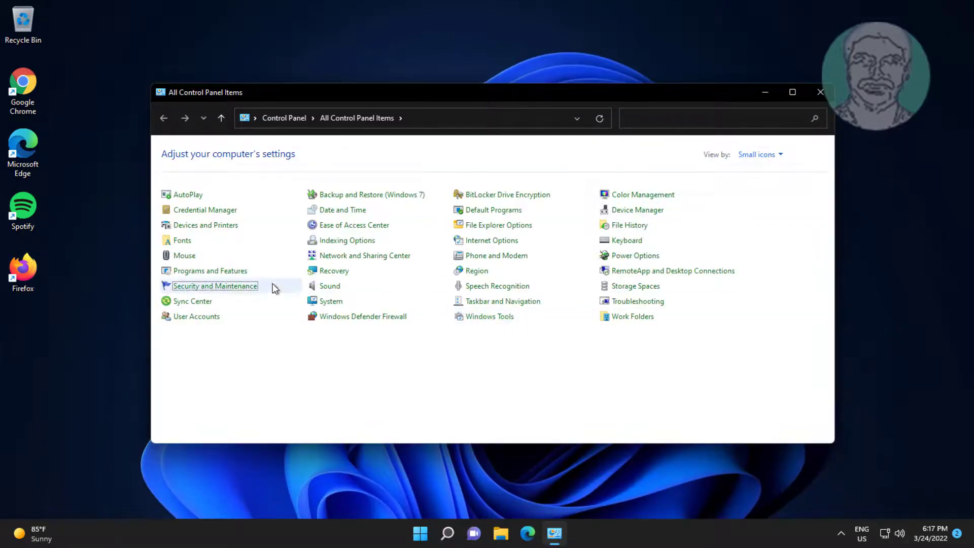
pyautogui.click(330, 288)
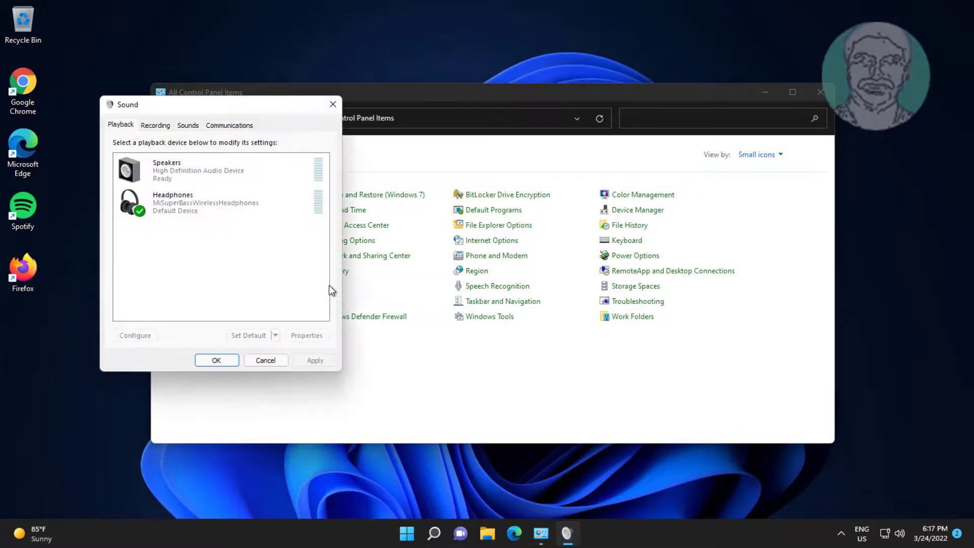
pyautogui.click(821, 93)
pyautogui.click(166, 211)
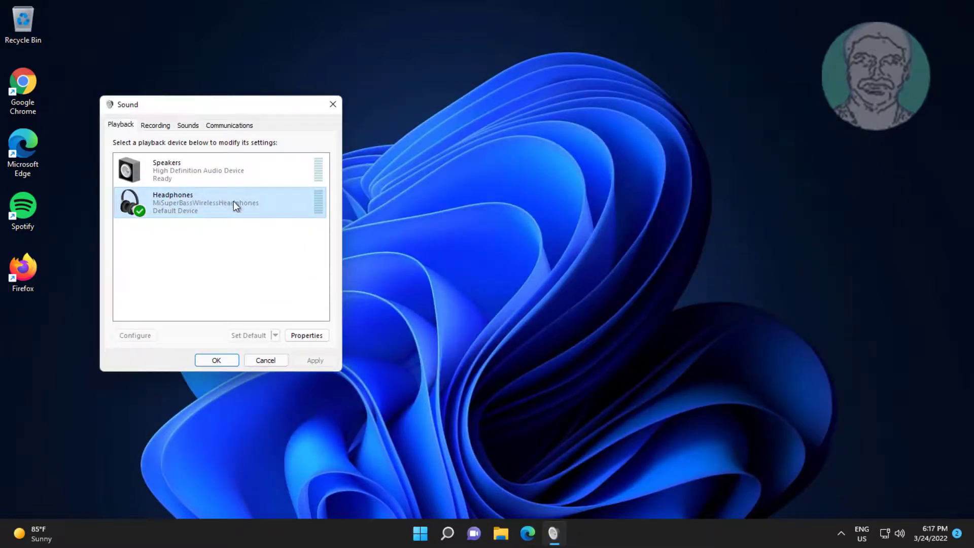
# Step: Restore and apply the default Enhancements settings in the headphones' properties
pyautogui.click(306, 335)
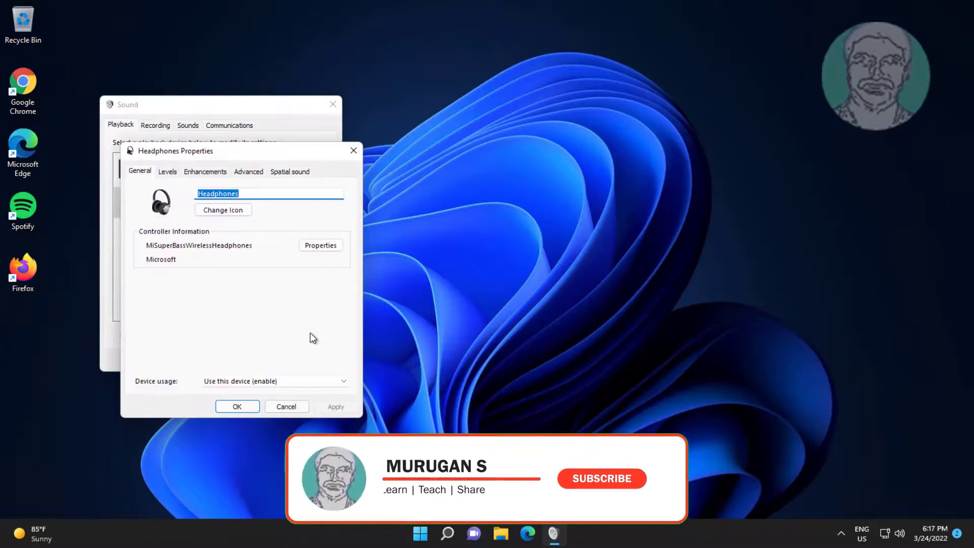
pyautogui.click(204, 171)
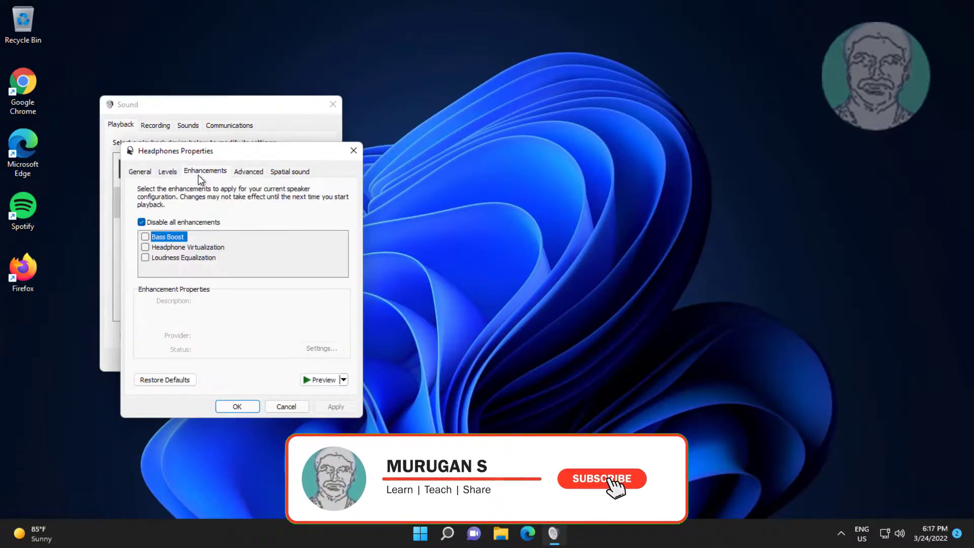
pyautogui.click(164, 380)
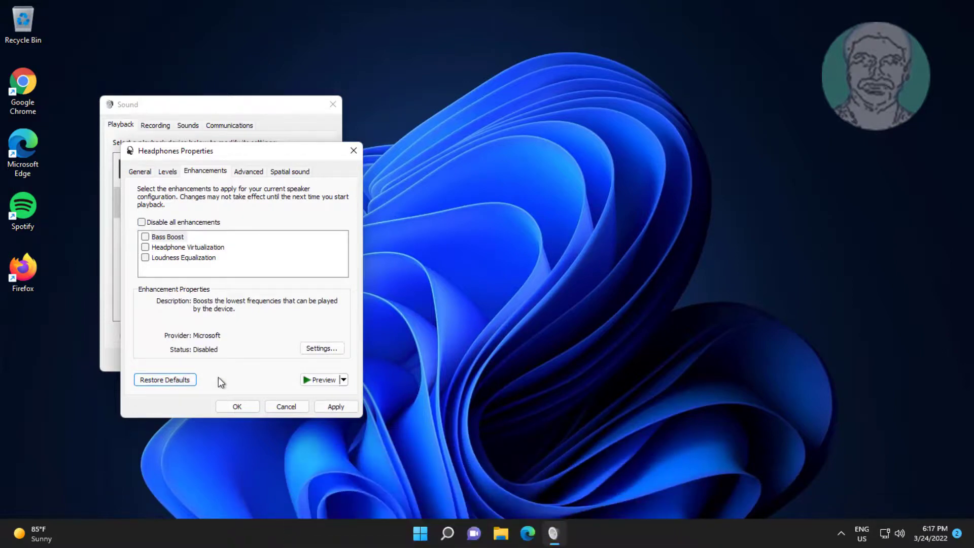
pyautogui.hotkey('alt', 'a')
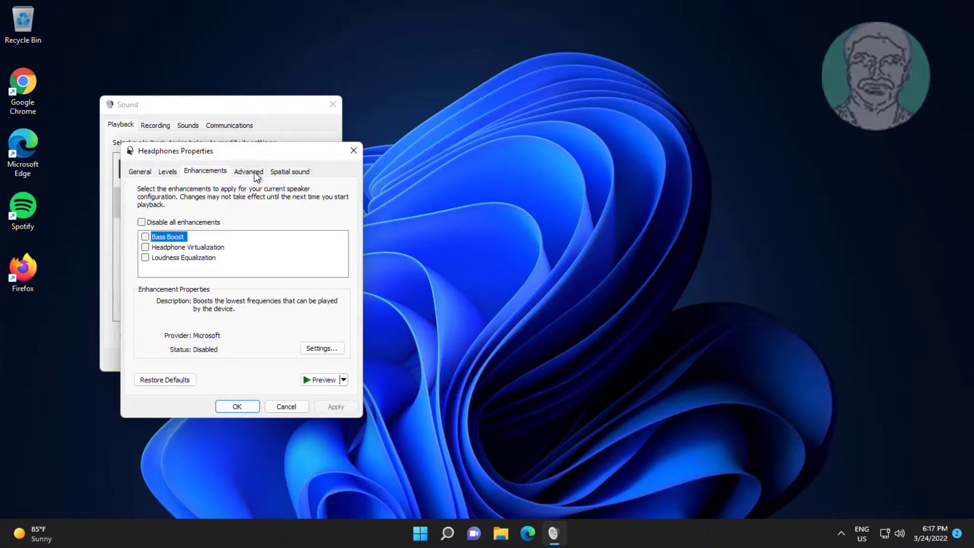
# Step: Restore the headphones' Advanced settings to defaults, apply, and confirm with OK
pyautogui.click(255, 172)
pyautogui.click(191, 380)
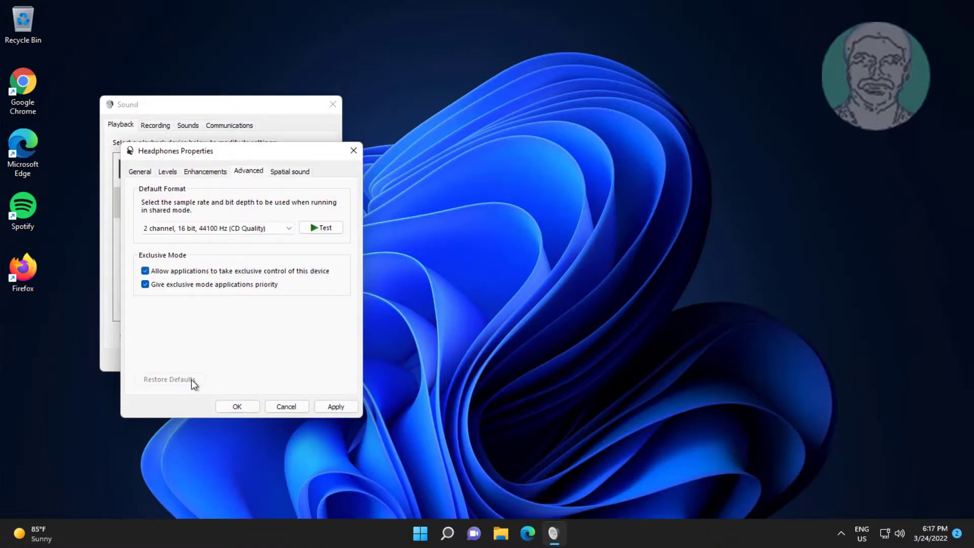
pyautogui.click(337, 407)
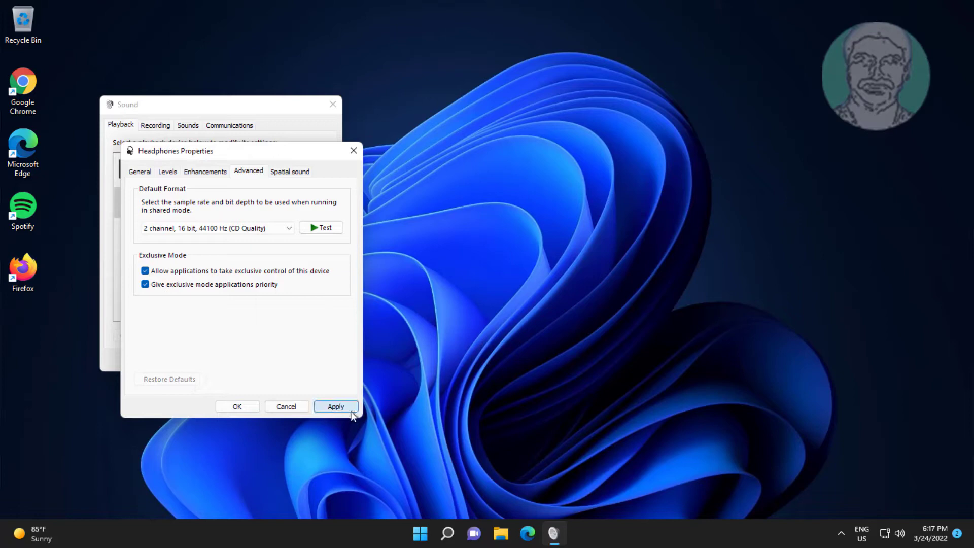
pyautogui.click(237, 409)
pyautogui.click(234, 373)
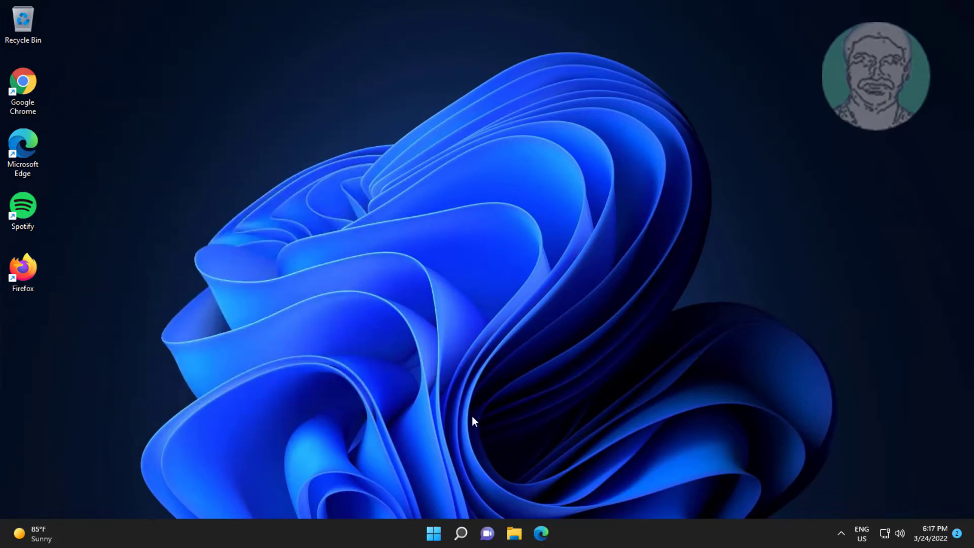